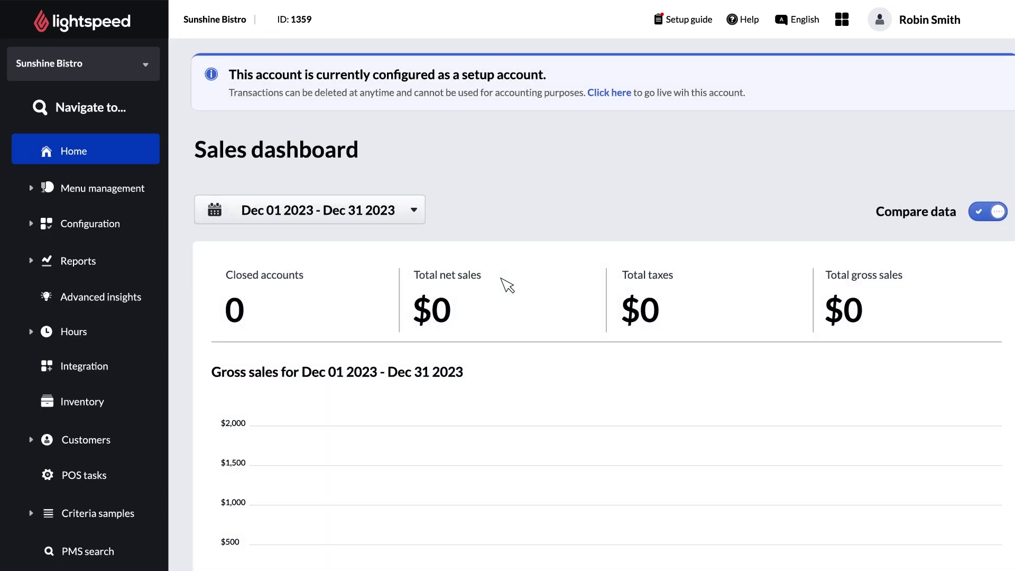
Step: Go to the still-empty Items list under Menu management and check the Create options
{"action": "left_click", "coordinate": [69, 190]}
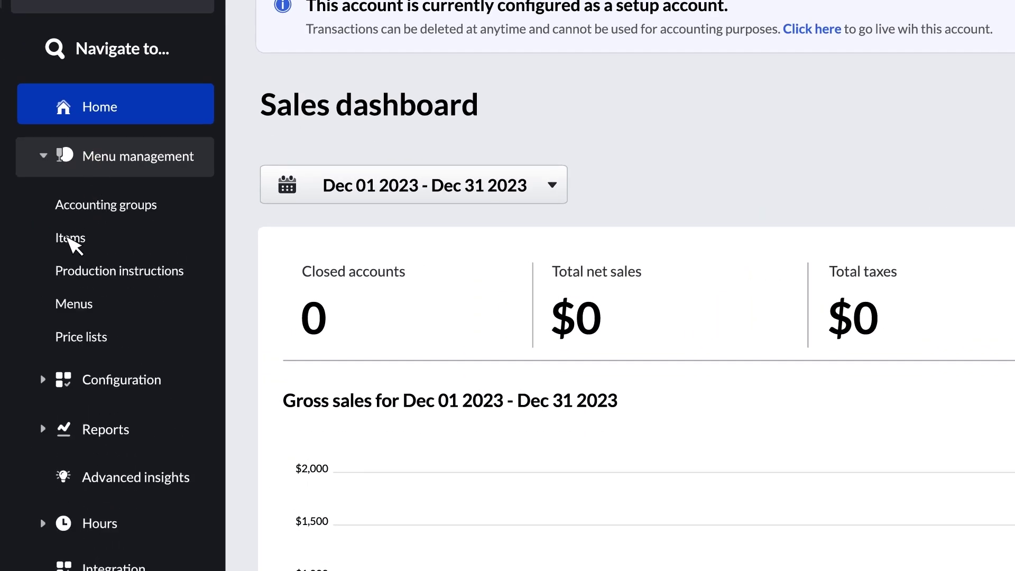
{"action": "left_click", "coordinate": [67, 239]}
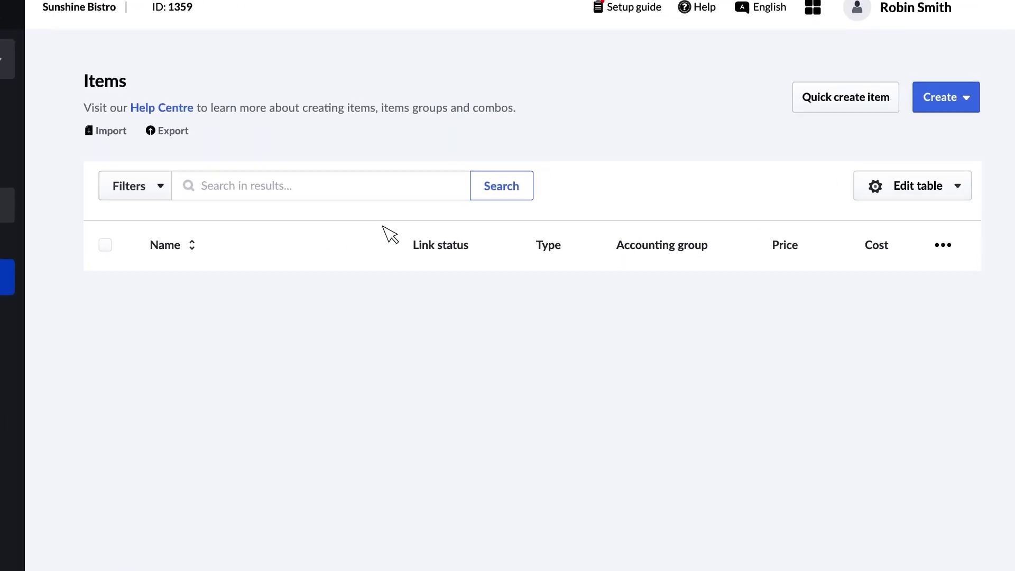
{"action": "left_click", "coordinate": [941, 95]}
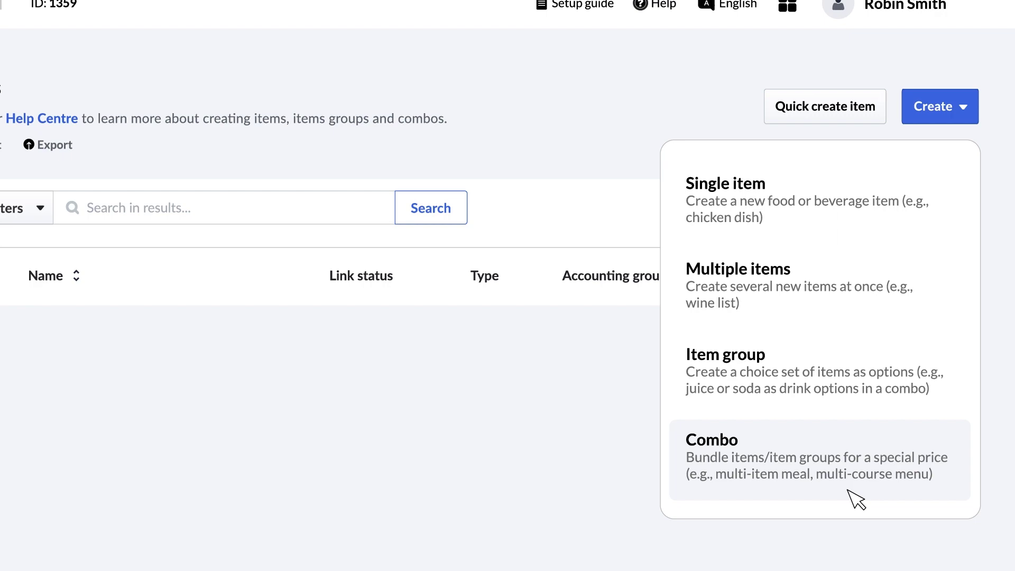
{"action": "key", "text": "Escape"}
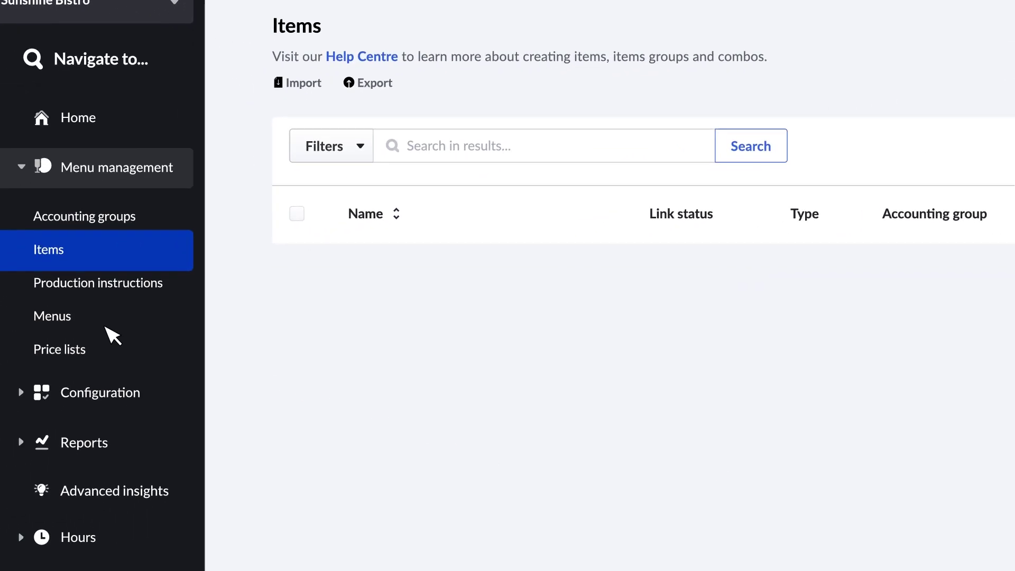
Step: Open the existing menu named Menu and view its Tea main screen
{"action": "left_click", "coordinate": [73, 314]}
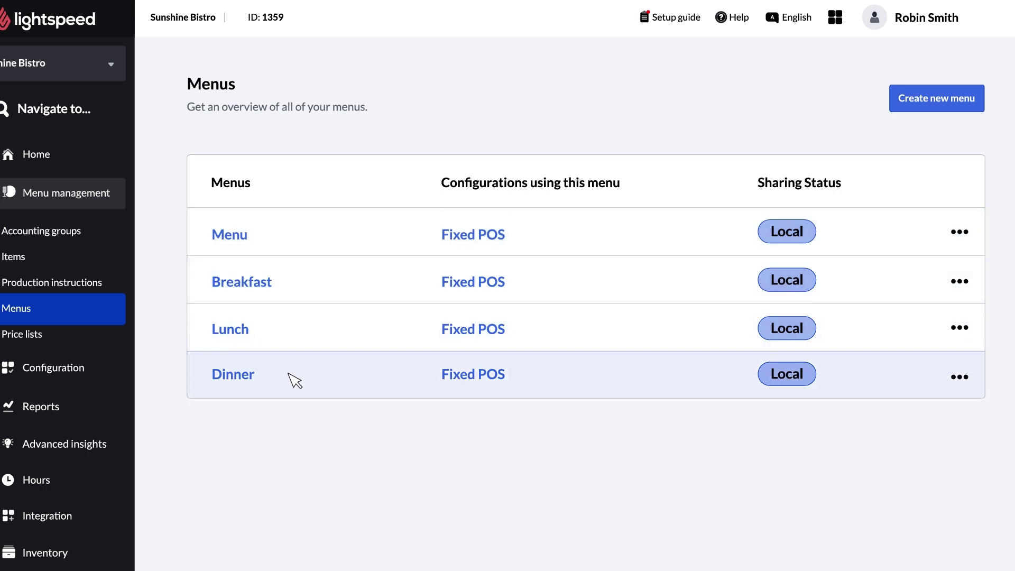
{"action": "left_click", "coordinate": [232, 235]}
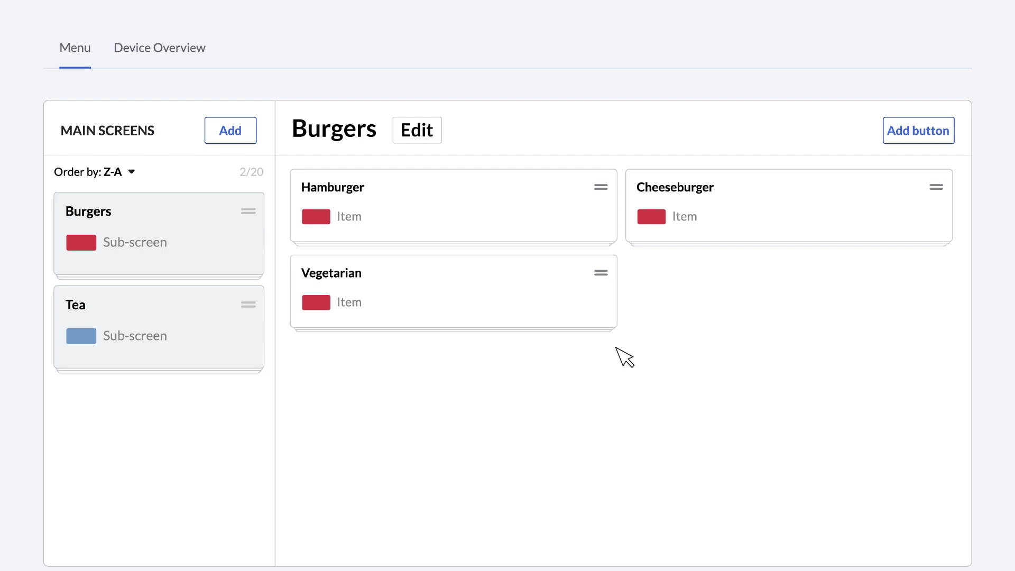
{"action": "left_click", "coordinate": [154, 329]}
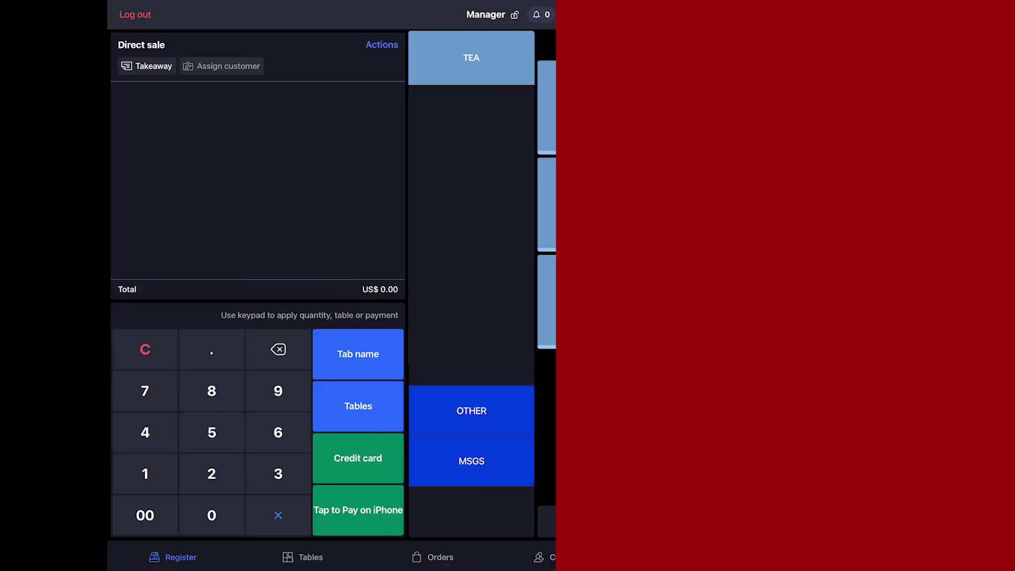
Step: Show the Additions items, such as Milk, Lemon and Sugar, on the register
{"action": "left_click", "coordinate": [812, 301]}
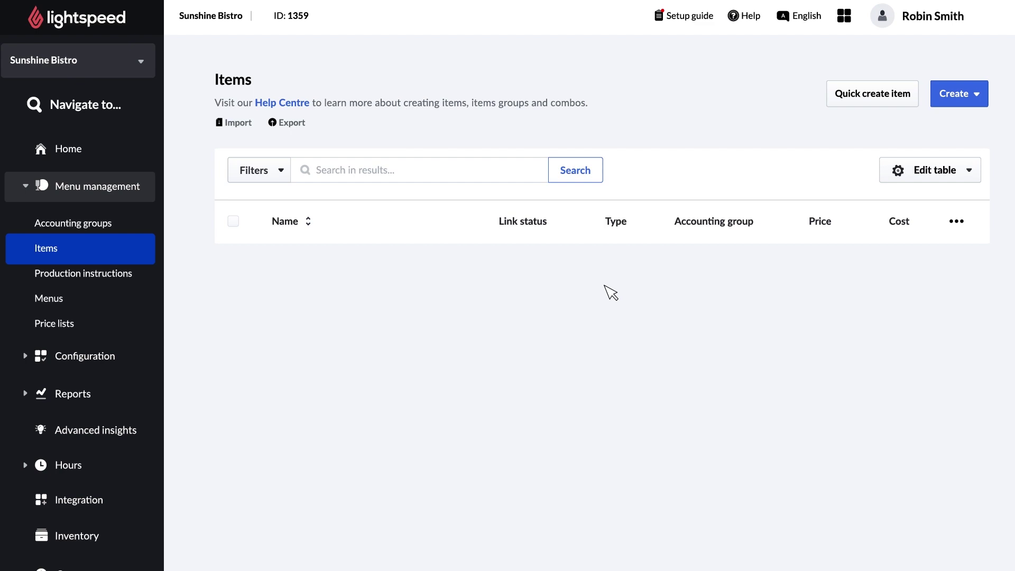
Step: Choose Create > Multiple items to open the Import Items manual form
{"action": "left_click", "coordinate": [956, 96]}
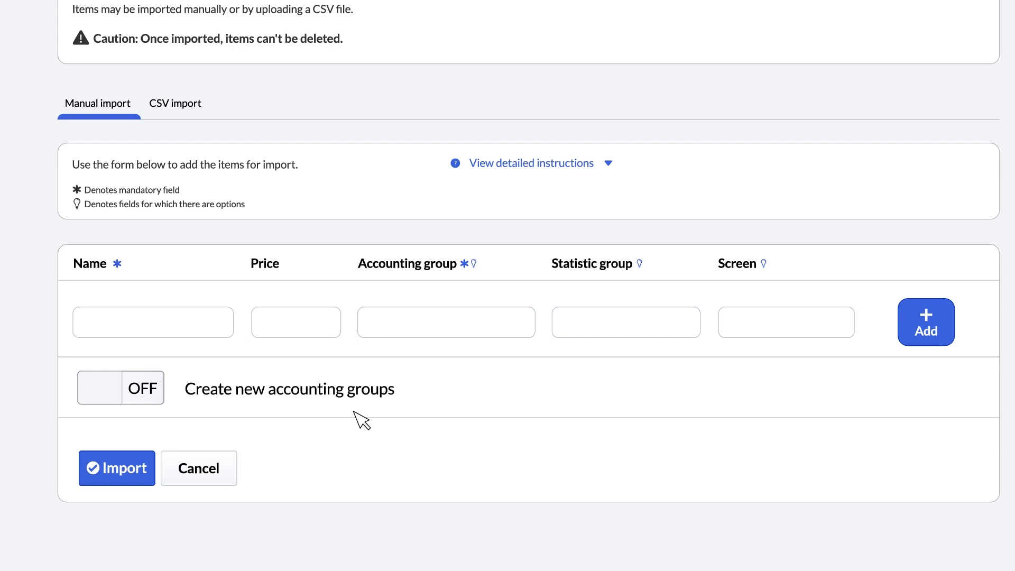
Step: Allow new accounting groups and enter Hamburger at $10 under the Food group
{"action": "left_click", "coordinate": [99, 397]}
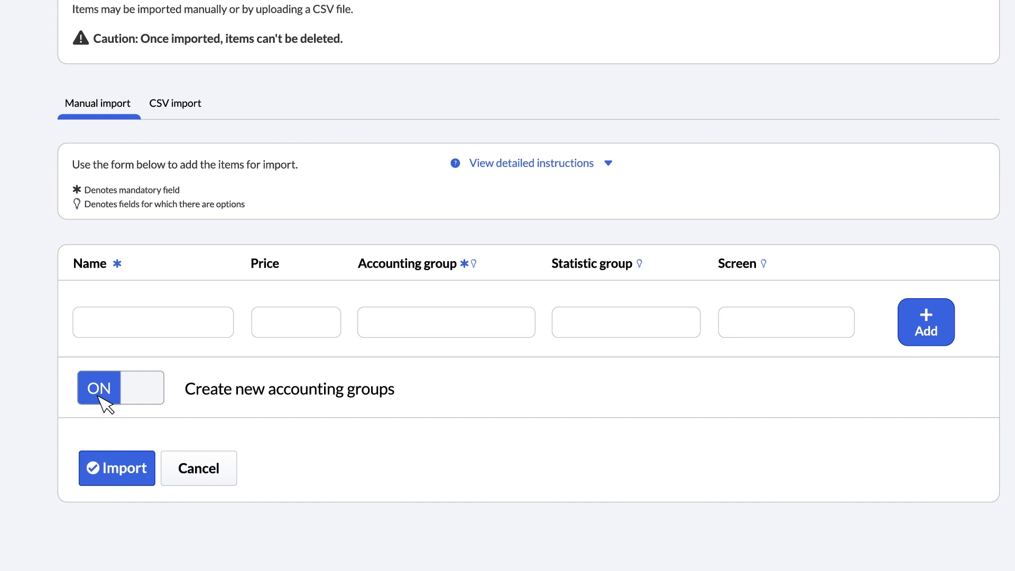
{"action": "left_click", "coordinate": [153, 322]}
{"action": "type", "text": "Hamburger"}
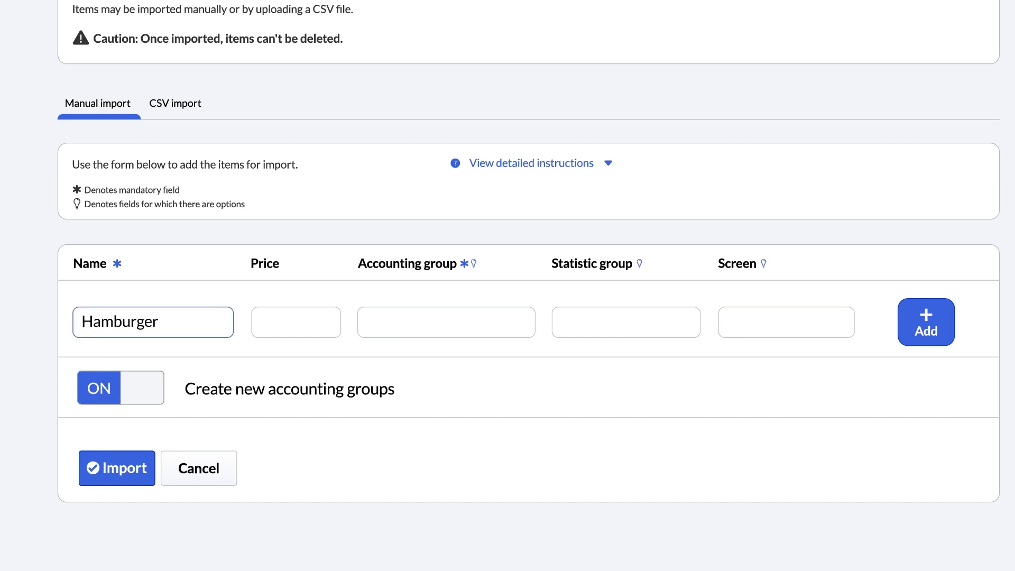
{"action": "left_click", "coordinate": [296, 322]}
{"action": "type", "text": "$10"}
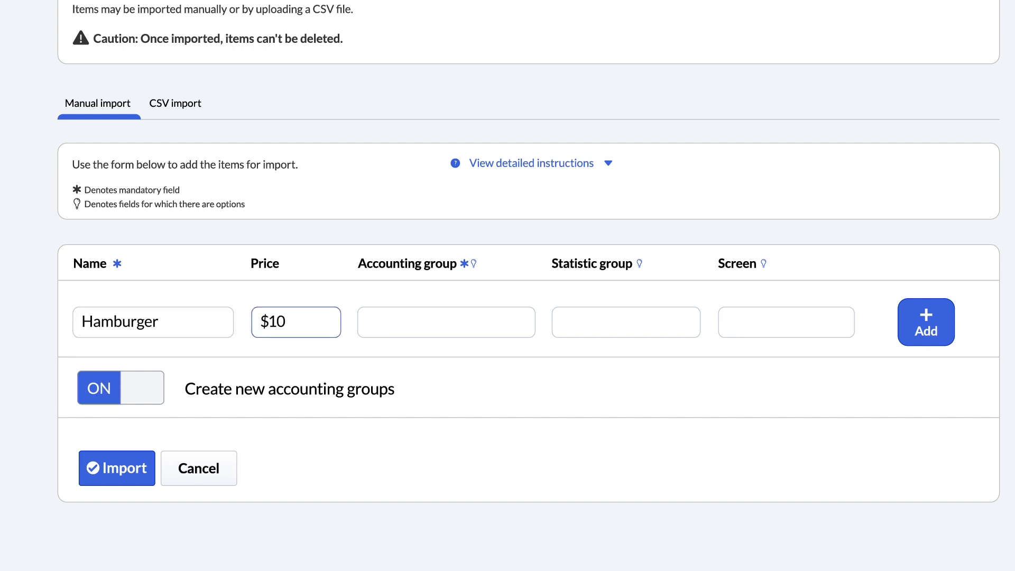
{"action": "left_click", "coordinate": [410, 328]}
{"action": "type", "text": "Food"}
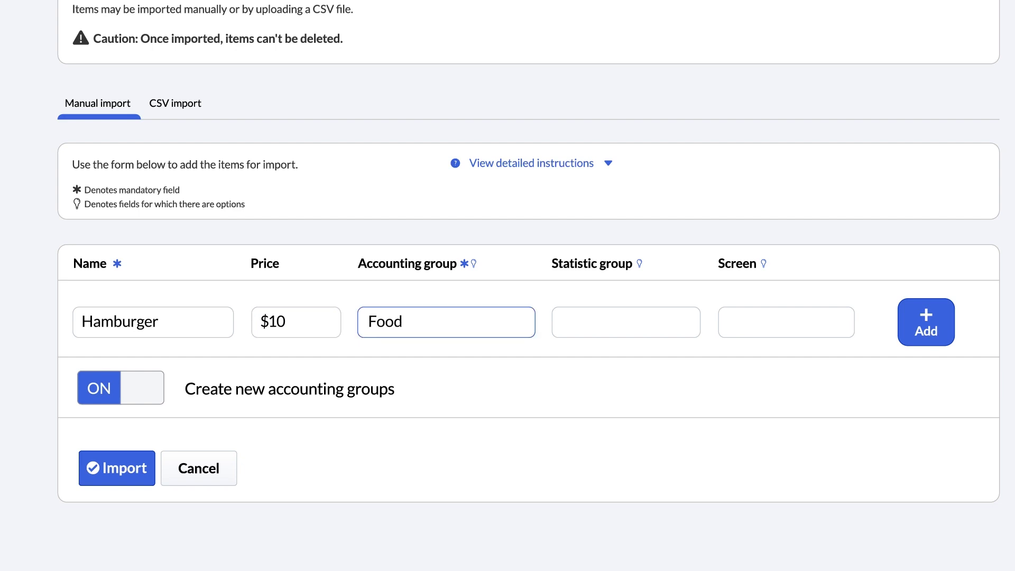
{"action": "left_click", "coordinate": [935, 334]}
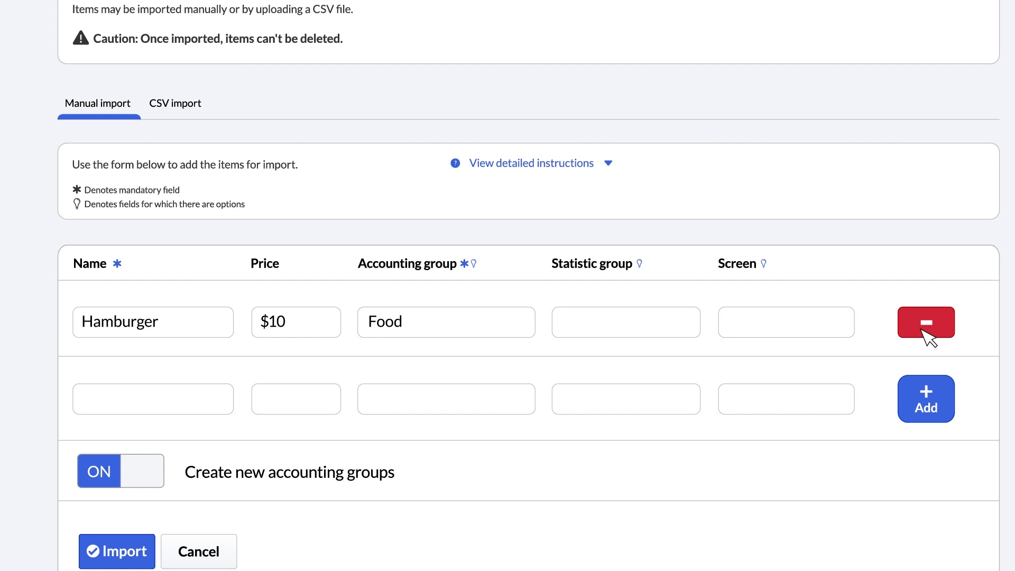
Step: Add Cheeseburger at $10 under Food, then import the burger items
{"action": "left_click", "coordinate": [140, 409]}
{"action": "type", "text": "Cheeseburger"}
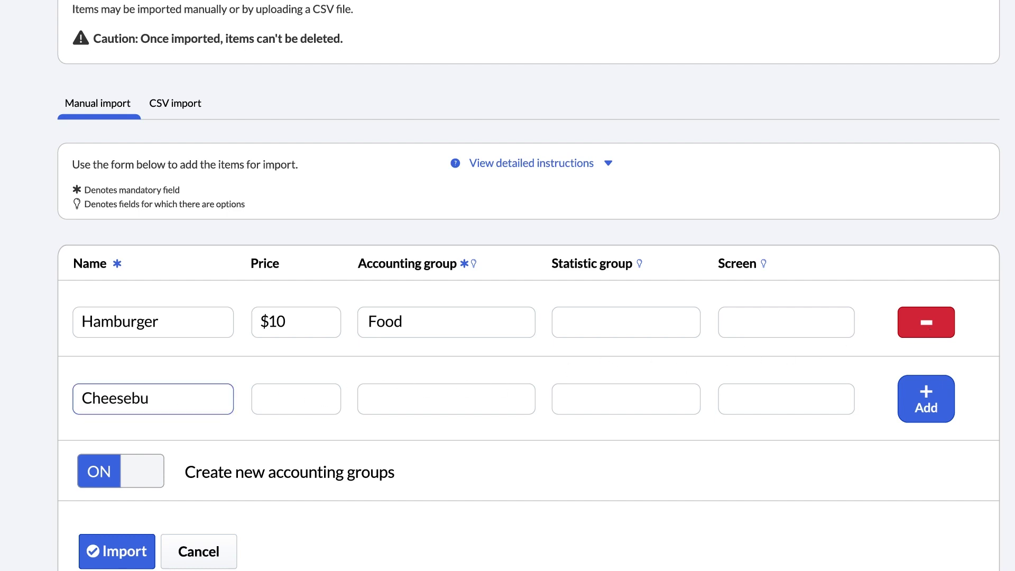
{"action": "left_click", "coordinate": [296, 399]}
{"action": "type", "text": "$10"}
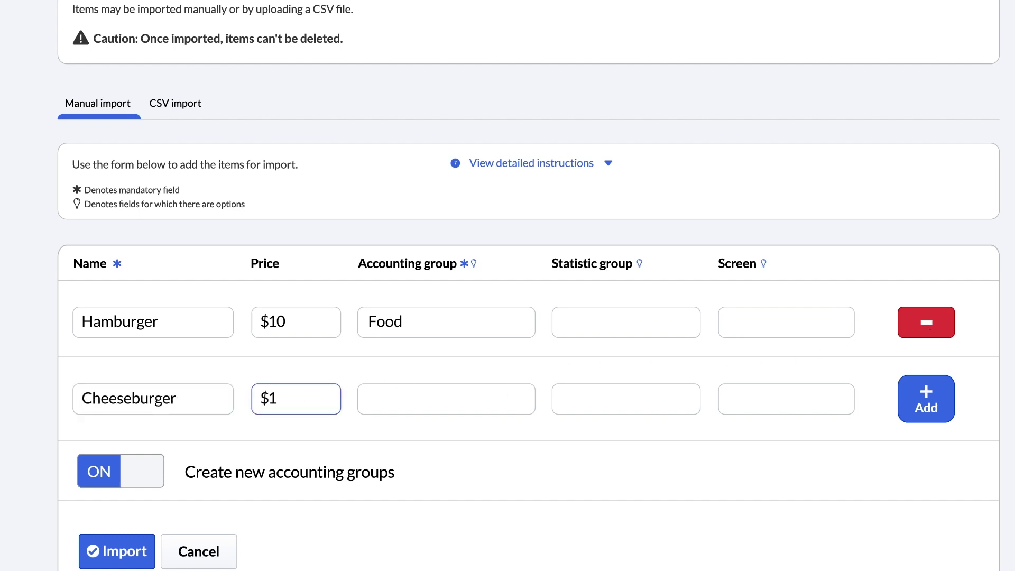
{"action": "left_click", "coordinate": [446, 399]}
{"action": "type", "text": "Food"}
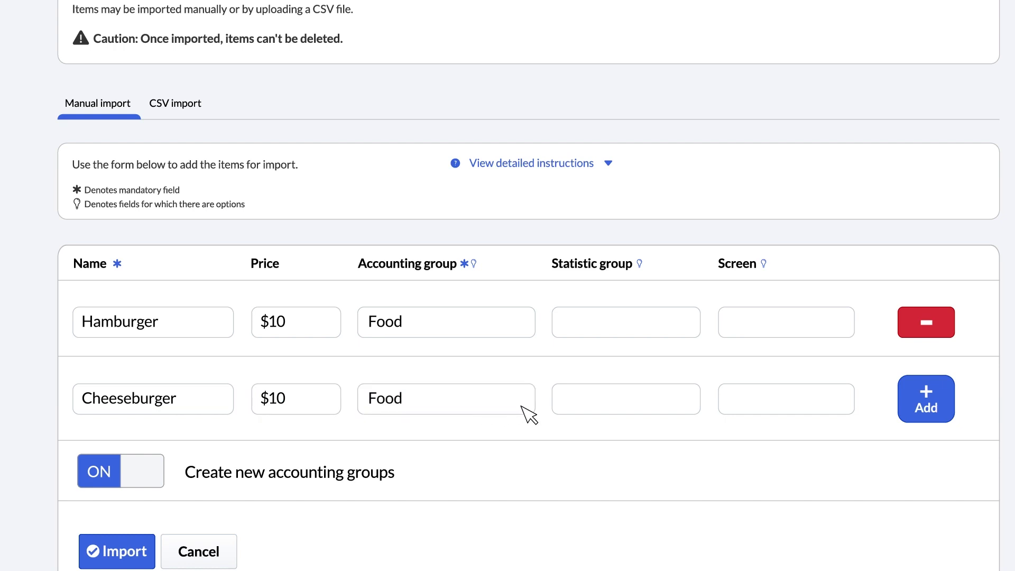
{"action": "left_click", "coordinate": [929, 411]}
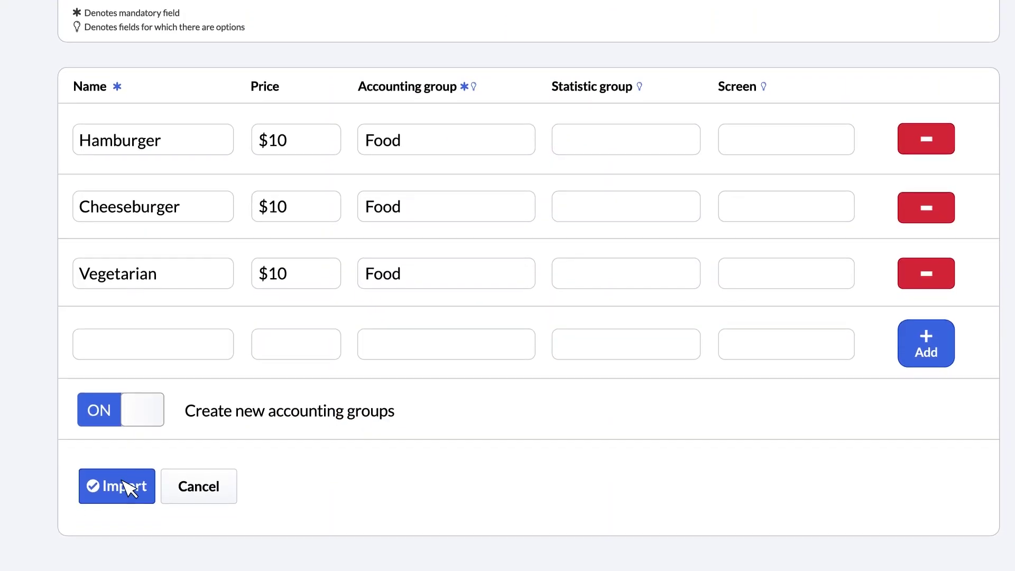
{"action": "left_click", "coordinate": [127, 495]}
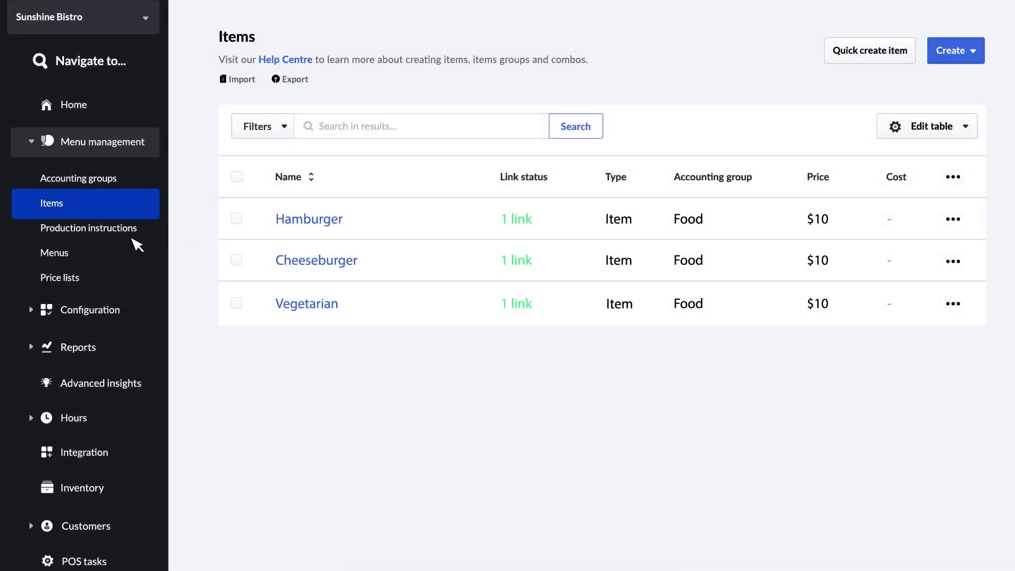
Step: Create and save a new menu named Supper
{"action": "left_click", "coordinate": [55, 254]}
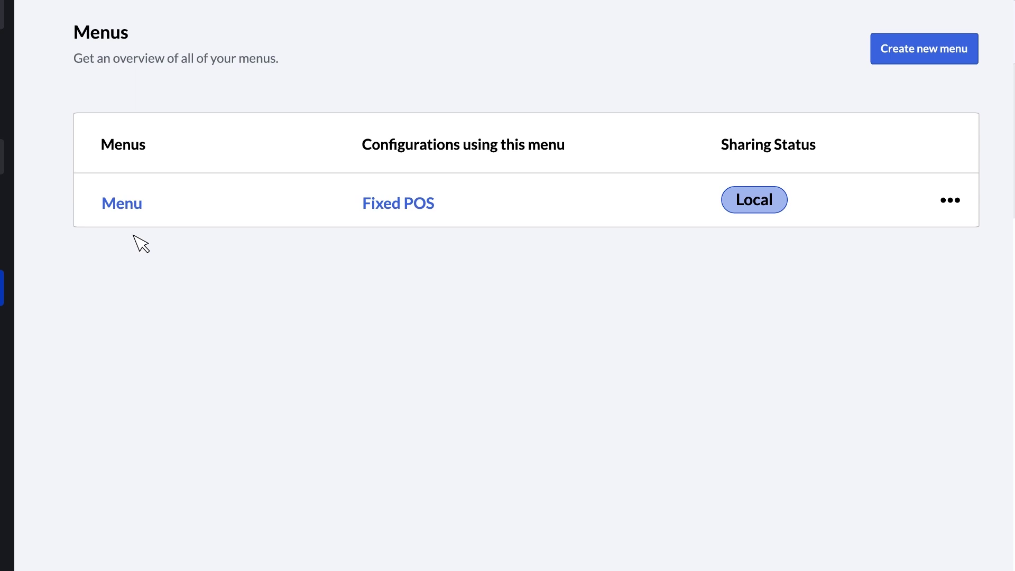
{"action": "left_click", "coordinate": [927, 49]}
{"action": "type", "text": "Supper"}
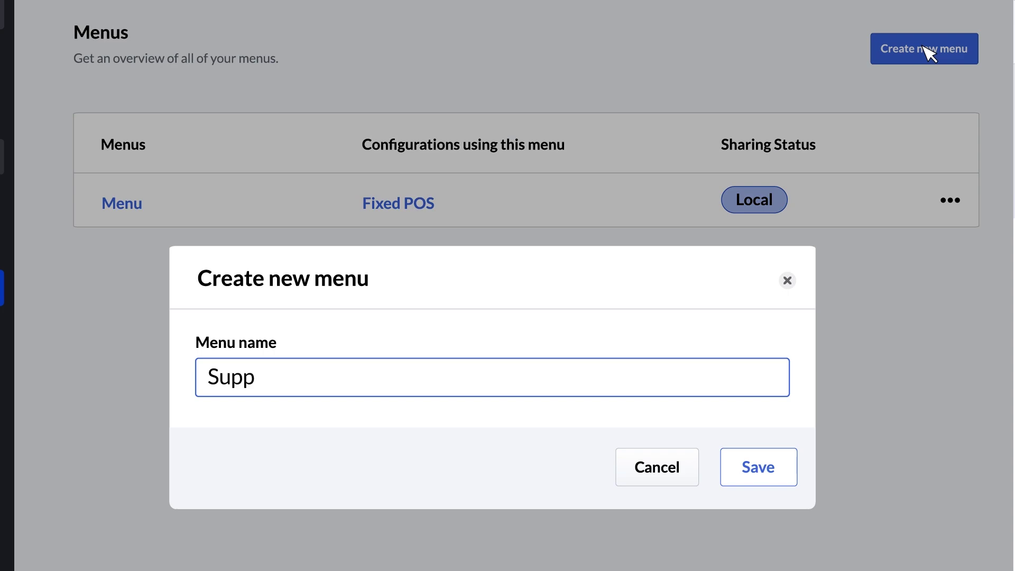
{"action": "left_click", "coordinate": [761, 468]}
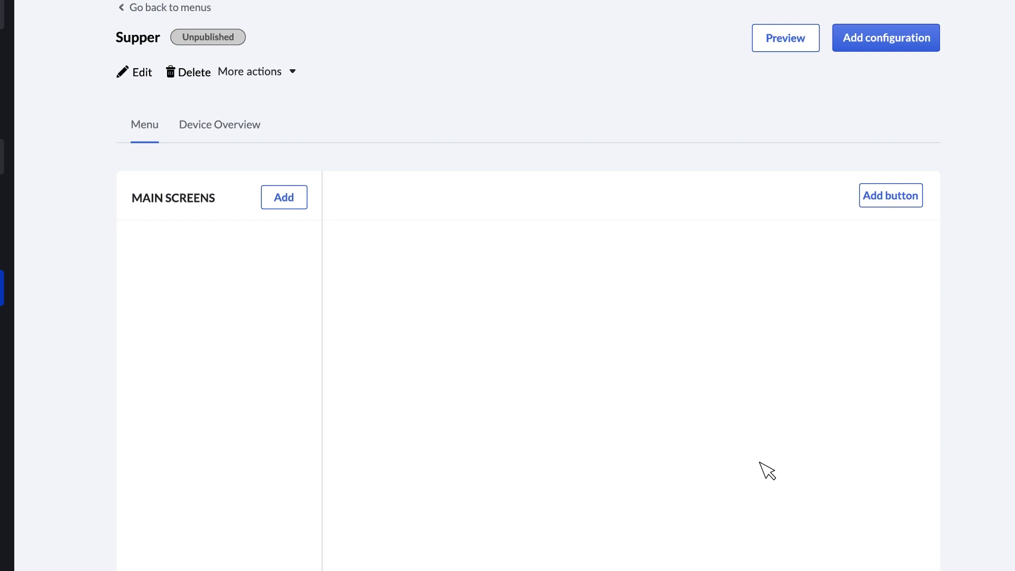
Step: Add a red-themed main screen named Burgers to the Supper menu
{"action": "left_click", "coordinate": [285, 200]}
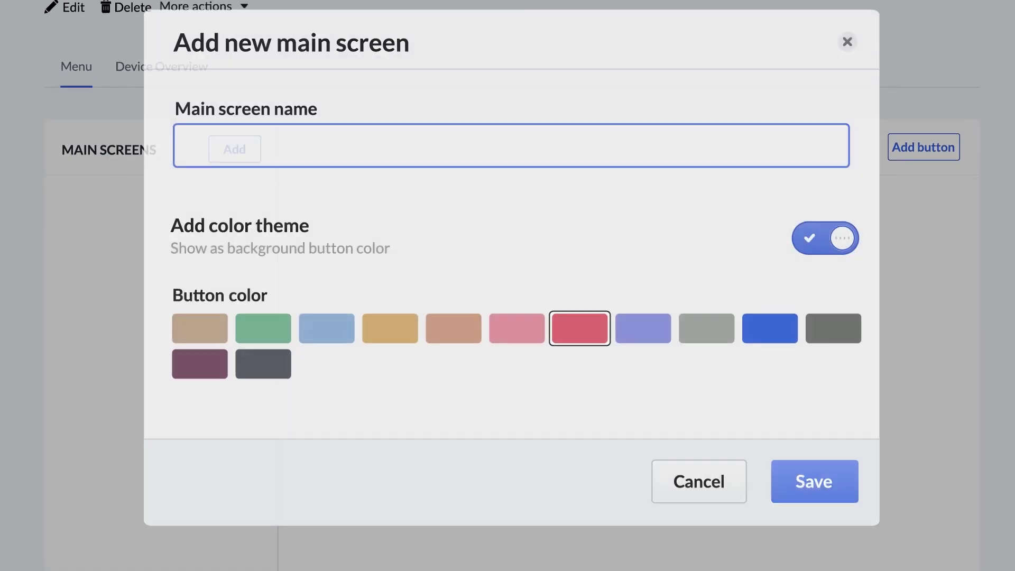
{"action": "type", "text": "Burgers"}
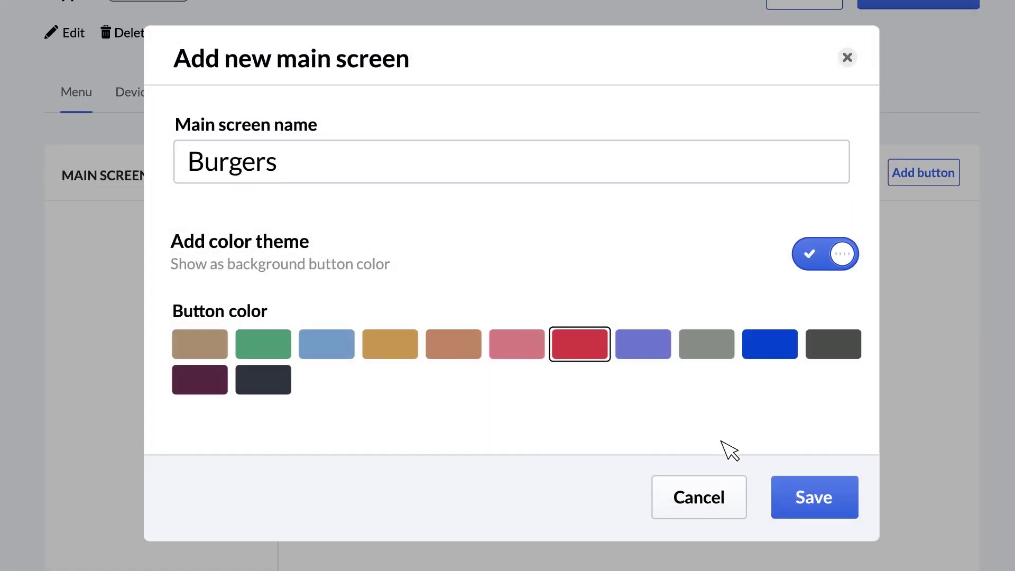
{"action": "left_click", "coordinate": [830, 503]}
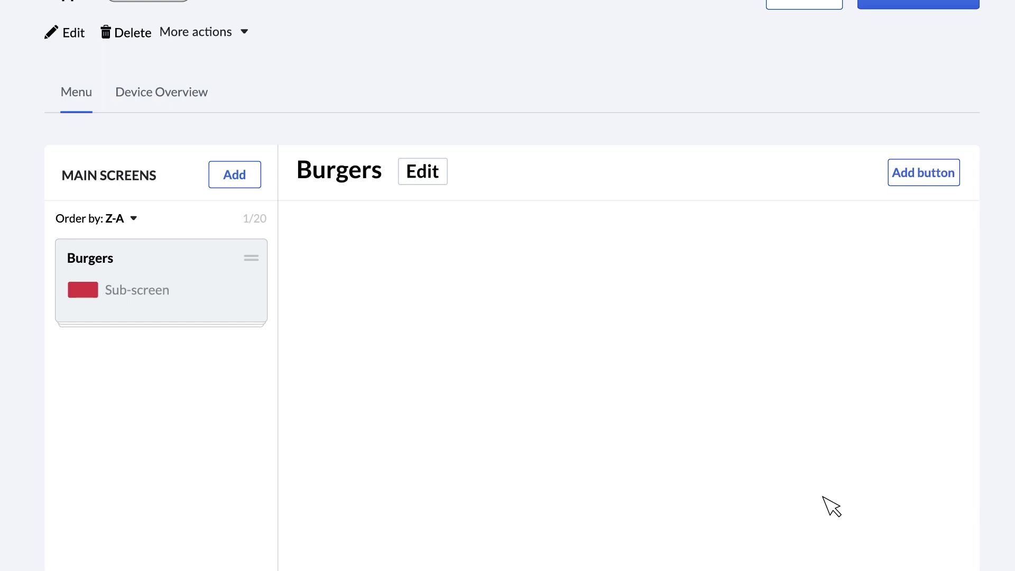
Step: Add item buttons for Hamburger, Cheeseburger and Vegetarian Burger to the Burgers screen
{"action": "left_click", "coordinate": [925, 172]}
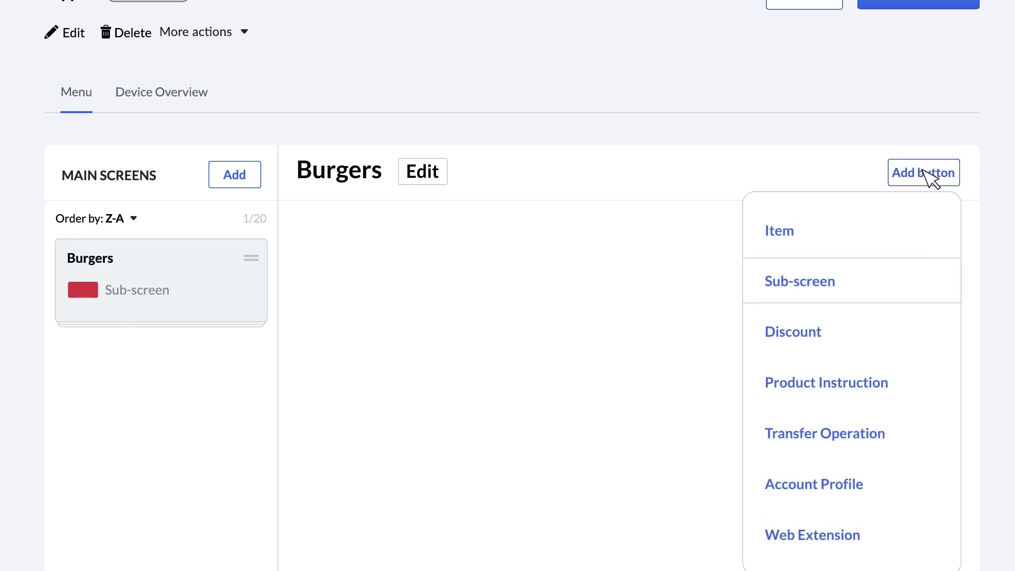
{"action": "left_click", "coordinate": [786, 237]}
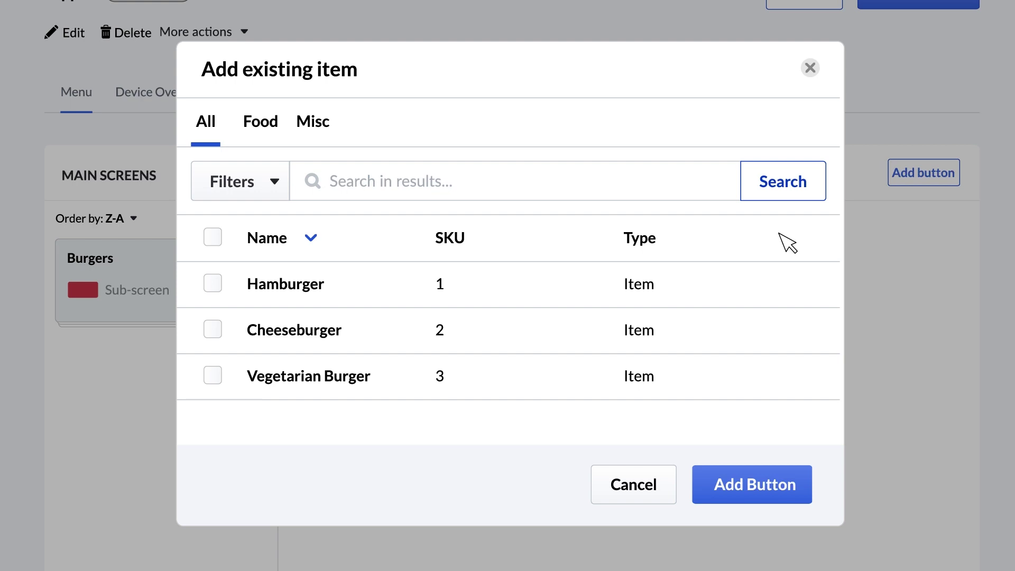
{"action": "left_click", "coordinate": [213, 283]}
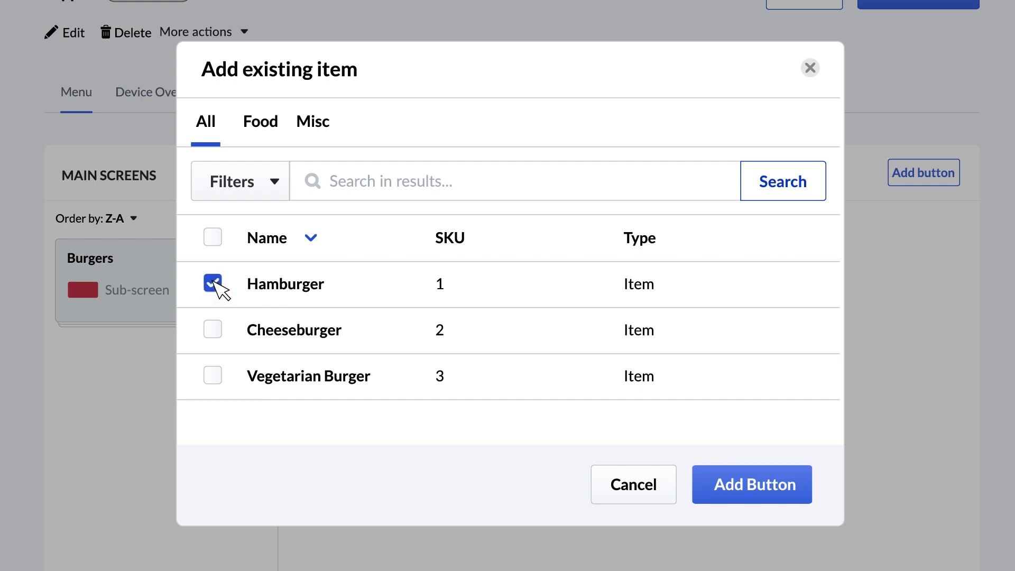
{"action": "left_click", "coordinate": [213, 330]}
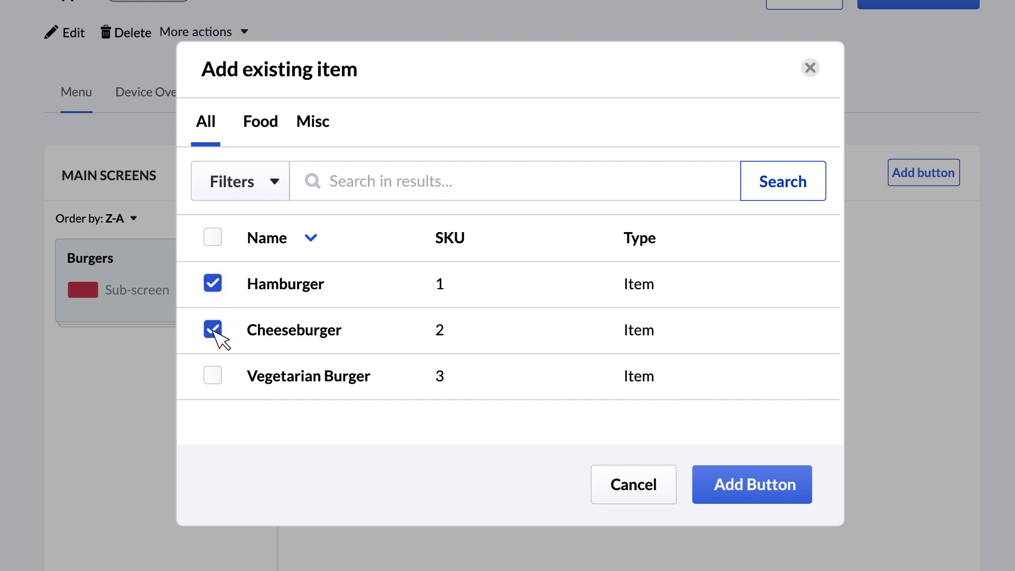
{"action": "left_click", "coordinate": [213, 375]}
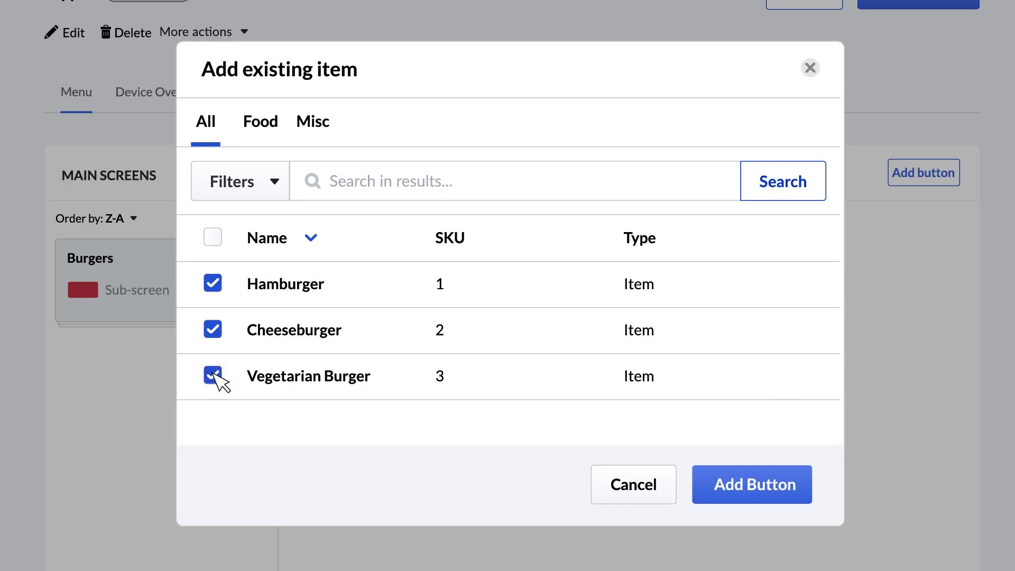
{"action": "left_click", "coordinate": [759, 486]}
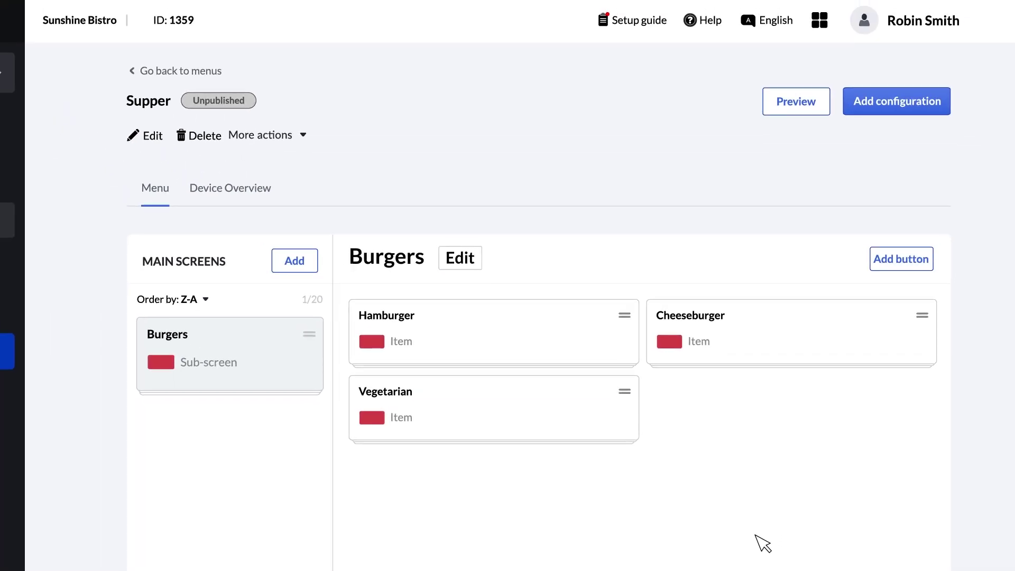
Step: Preview the Supper menu, showing the Burgers screen with its three burger buttons
{"action": "left_click", "coordinate": [809, 103]}
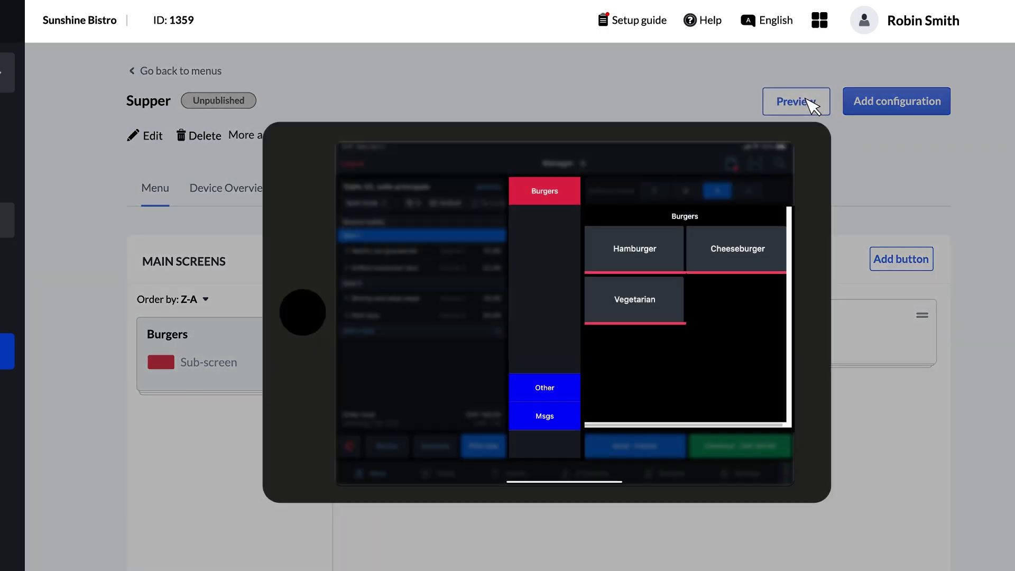